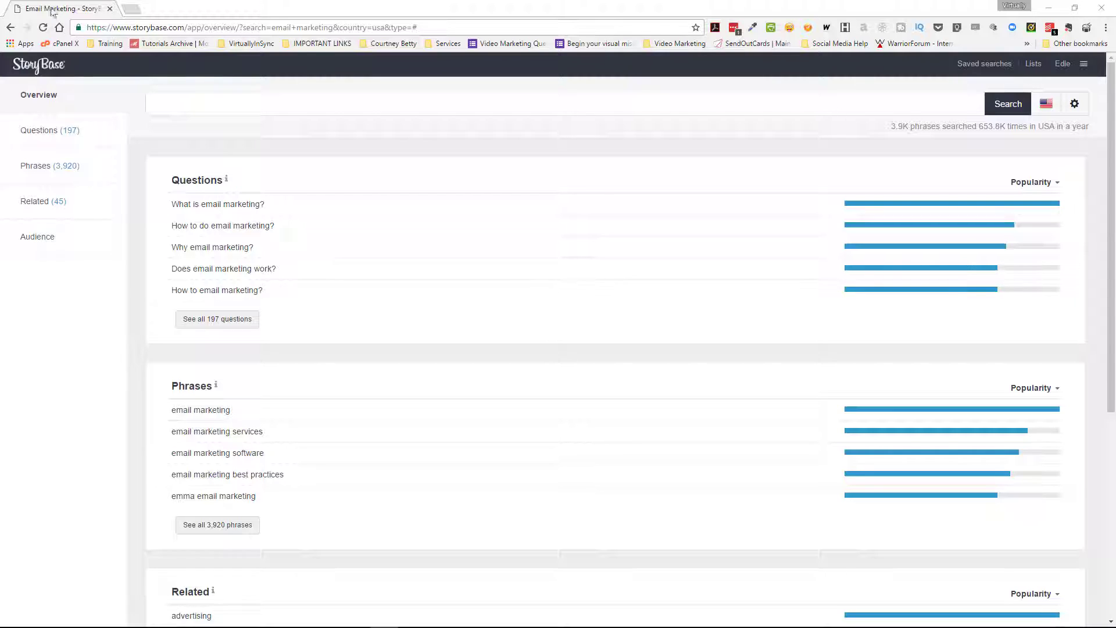
Go to storybase.com and enter the StoryBase research app.
left_click(45, 27)
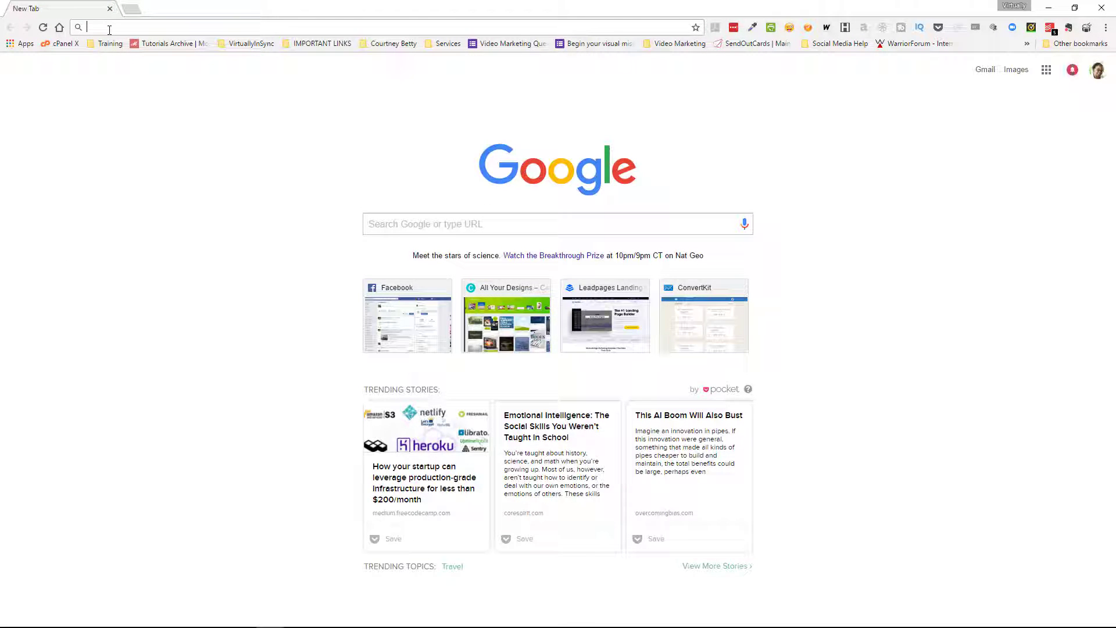
type("storyba")
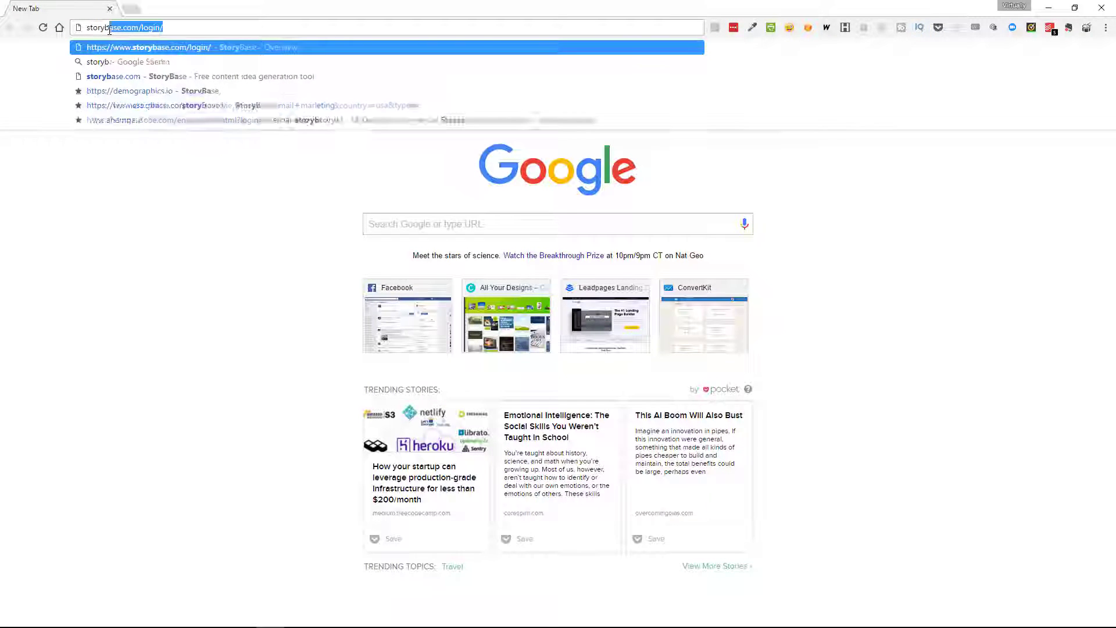
type("se.com")
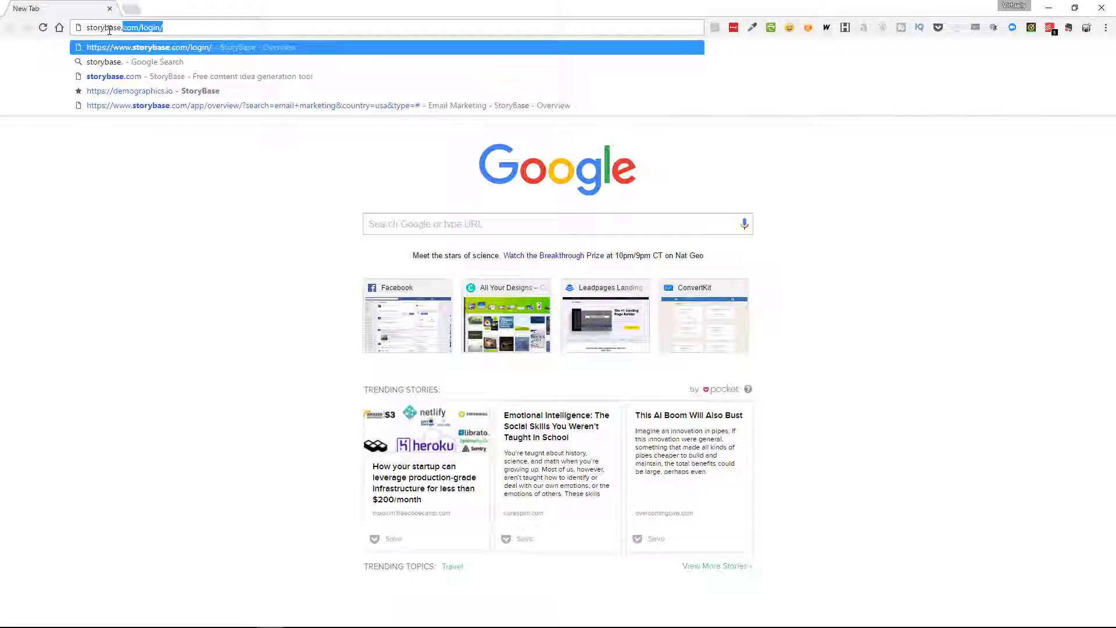
key("Delete")
key("Return")
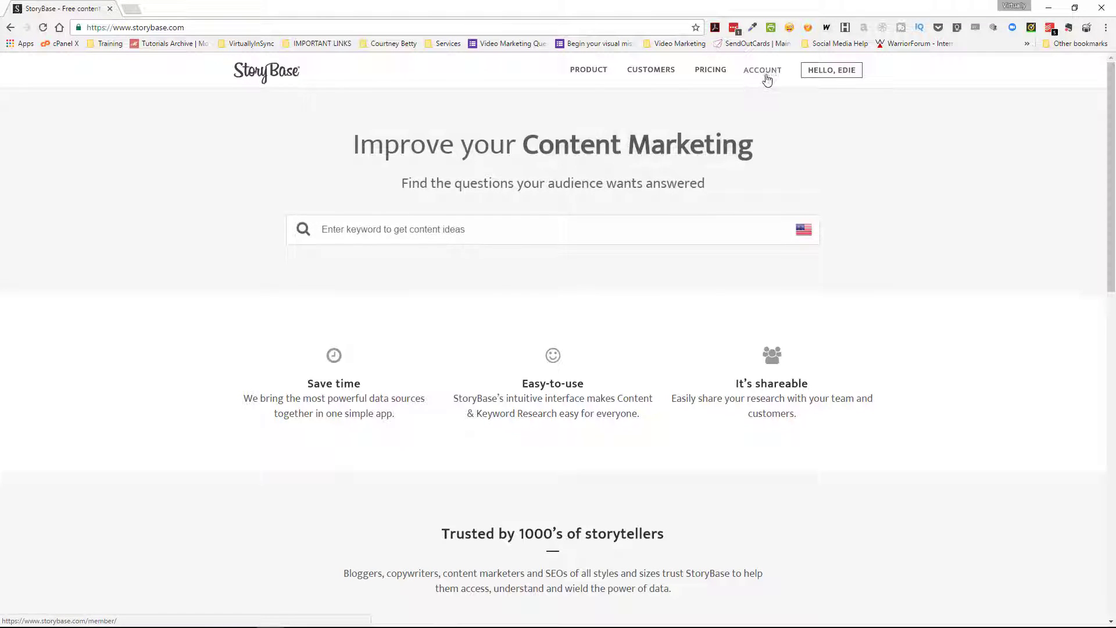
left_click(823, 75)
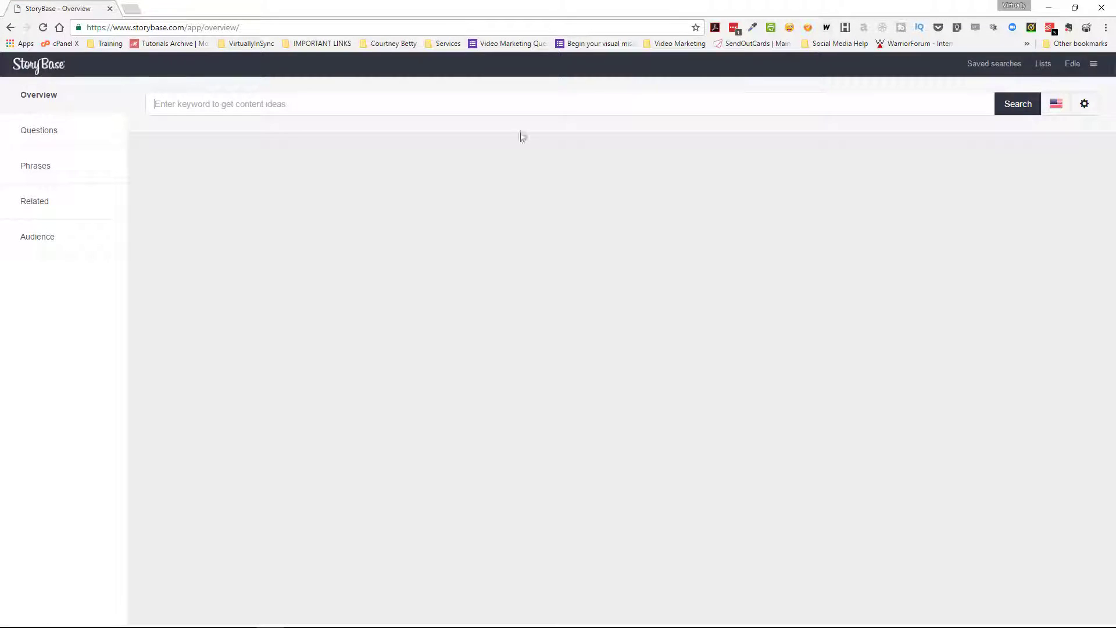
Search StoryBase for the keyword 'email marketing'.
left_click(208, 106)
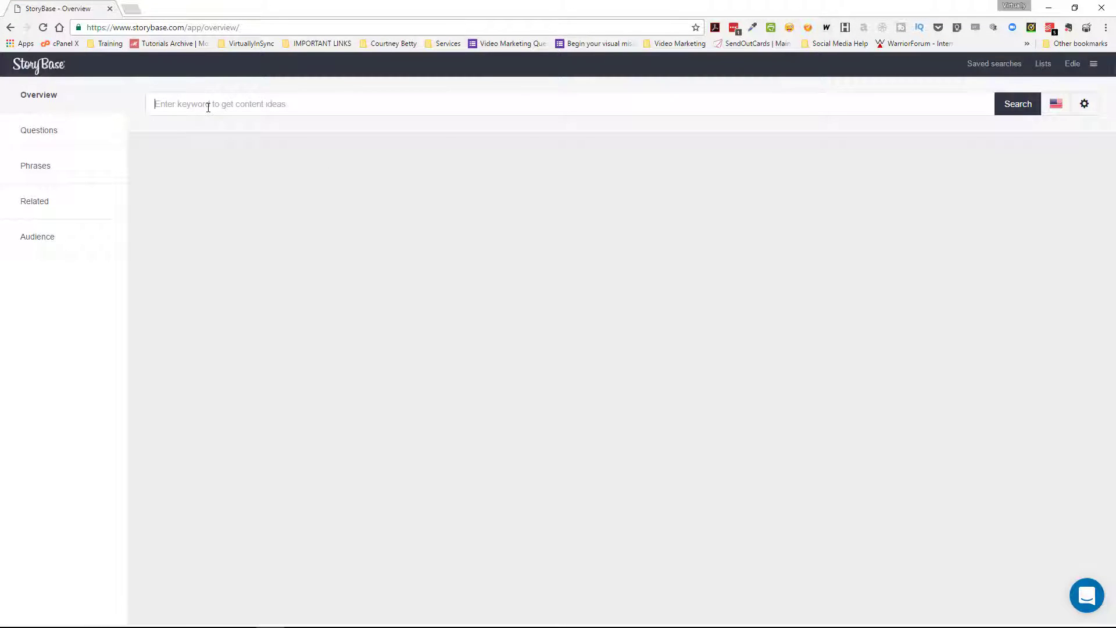
type("email mark")
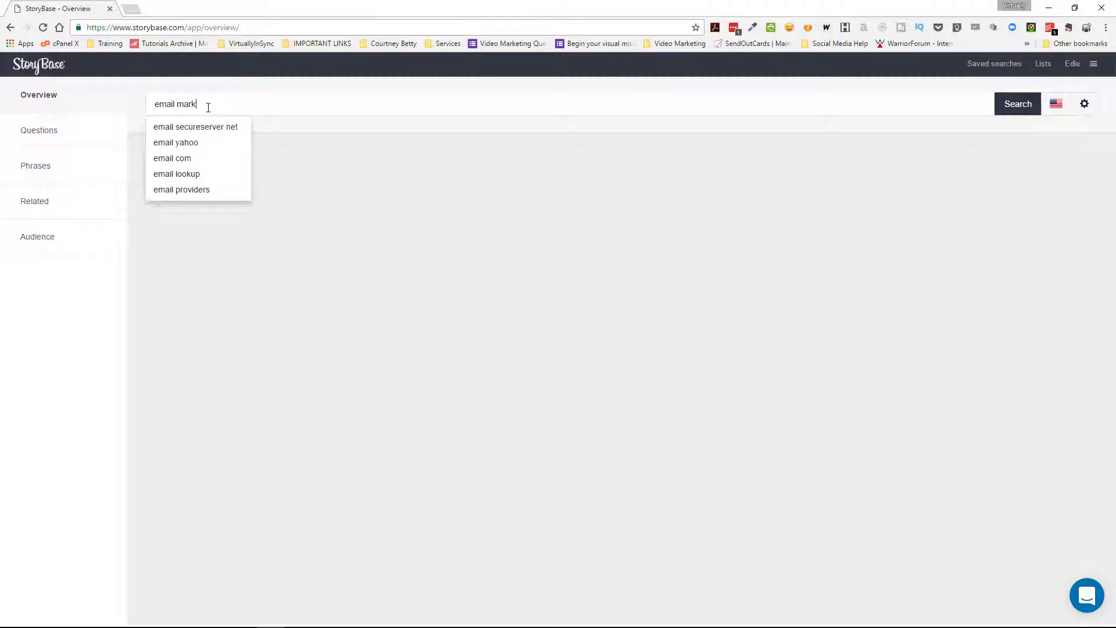
type("eting")
key("Return")
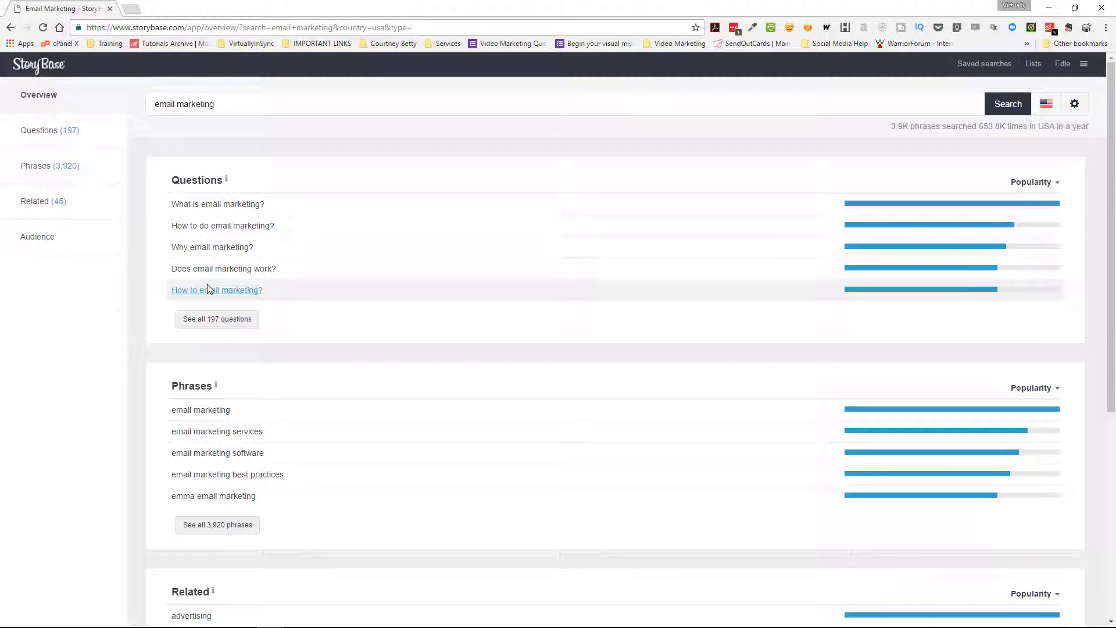
Open all 197 'email marketing' questions and scroll through the ranked list.
left_click(226, 322)
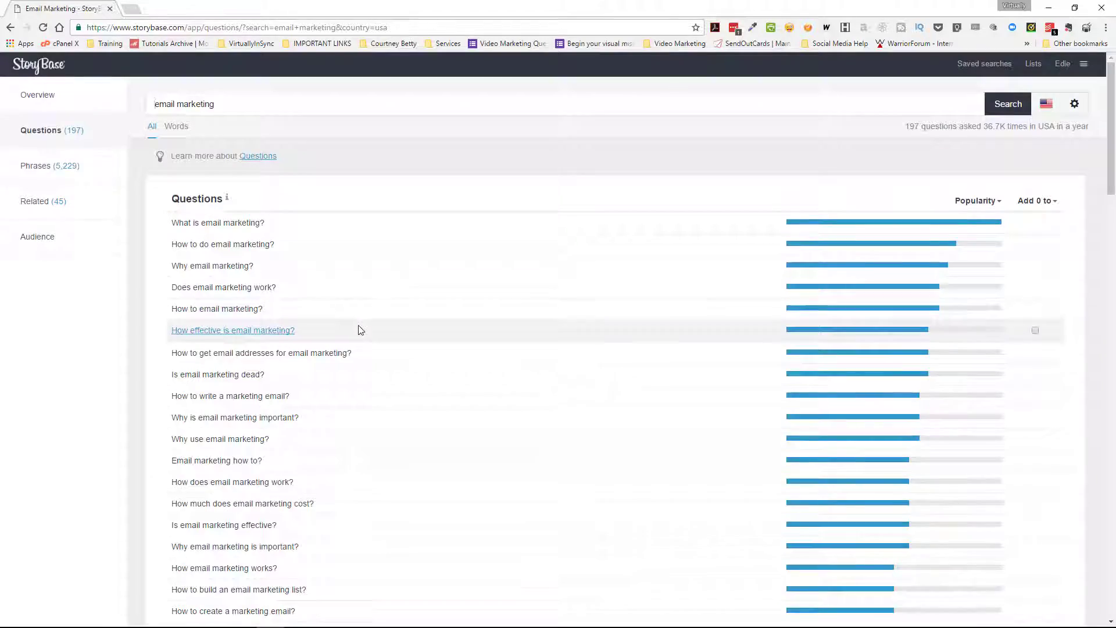
scroll(356, 328, "down", 4)
scroll(359, 334, "down", 13)
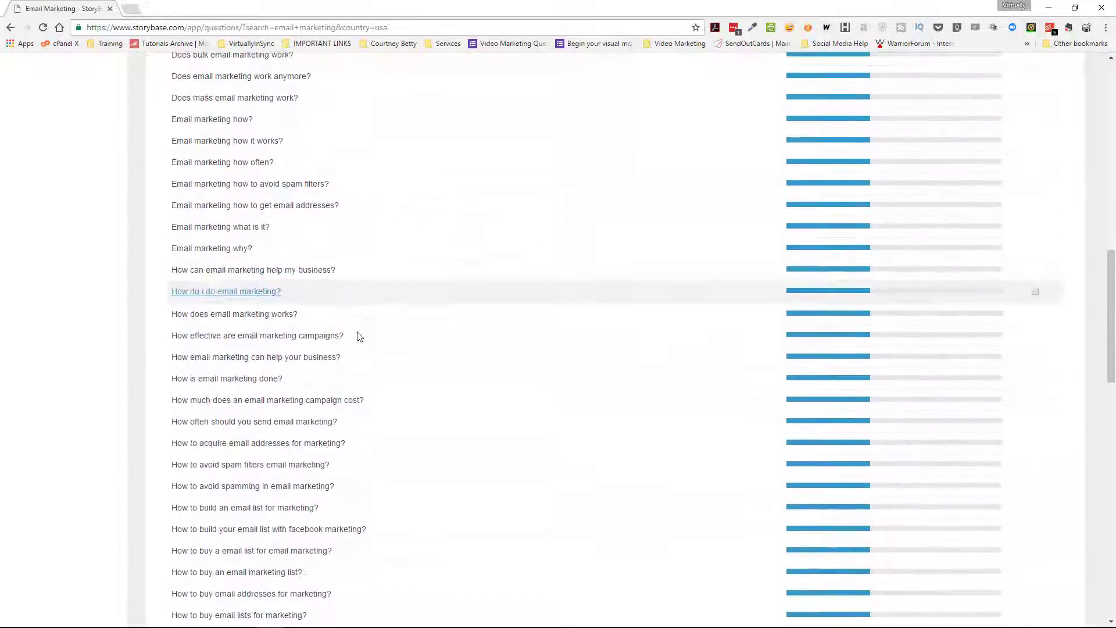
scroll(359, 337, "down", 12)
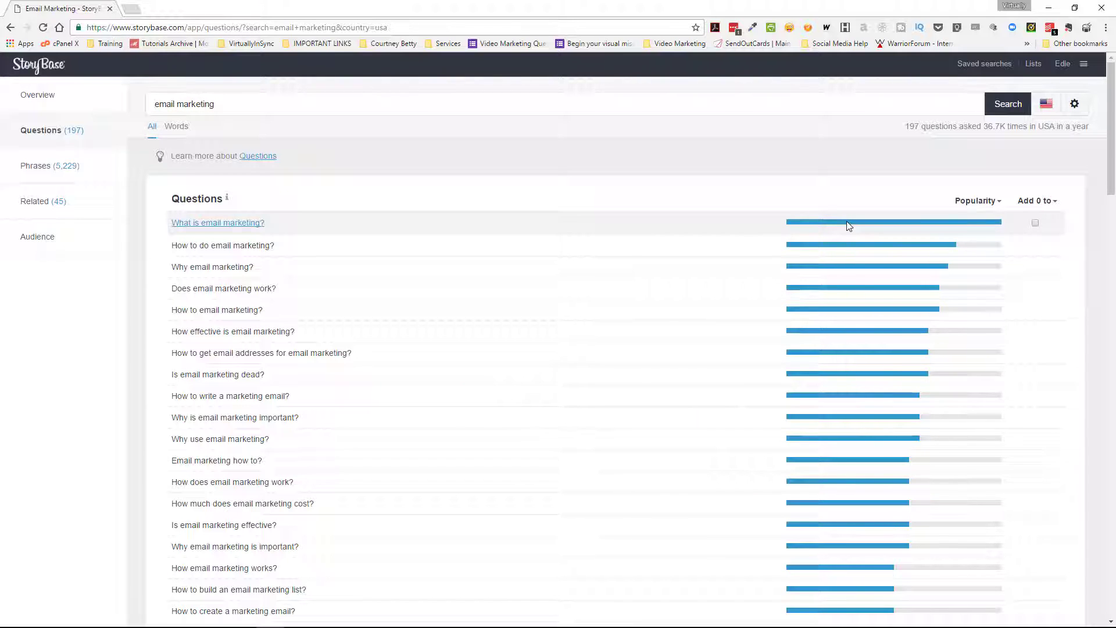
In a new tab, search Google for 'what is email marketing' and skim the results.
left_click(141, 12)
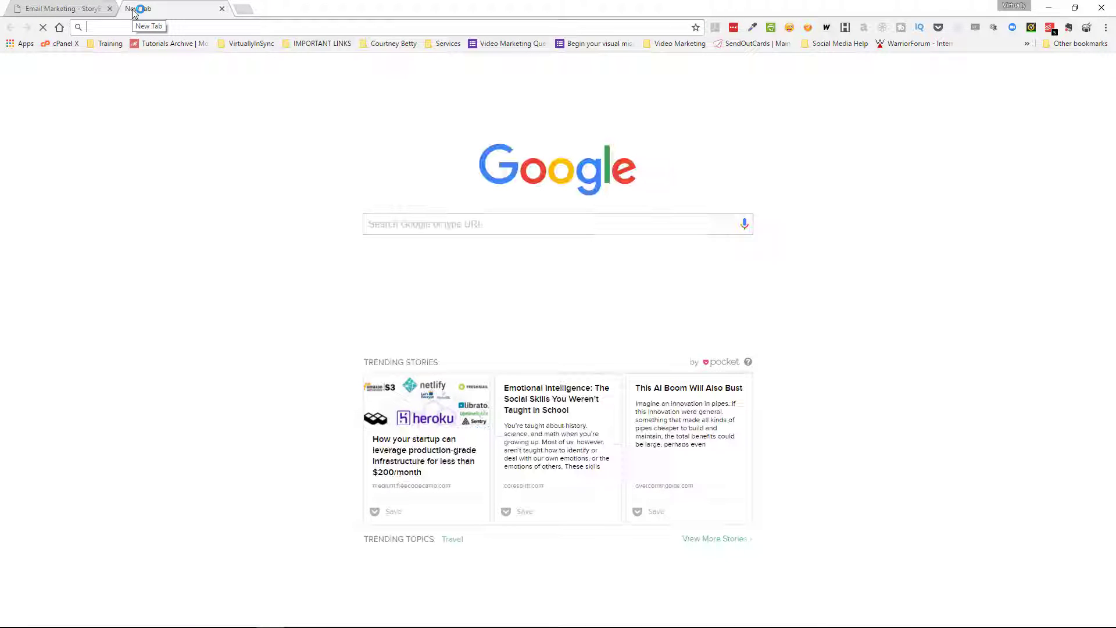
type("what is ")
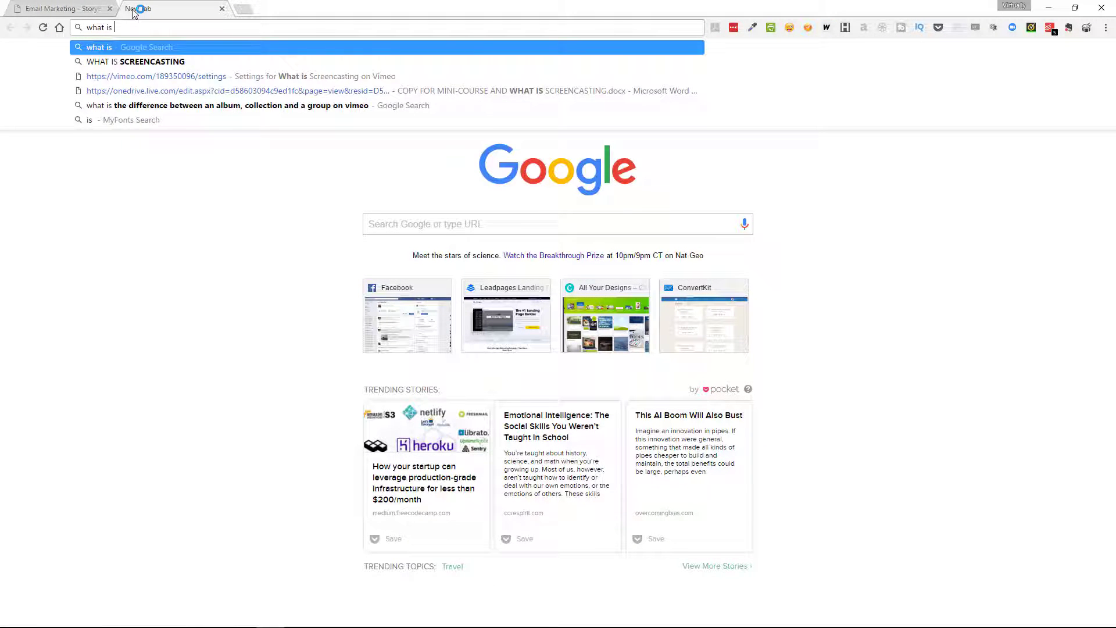
type("email mark")
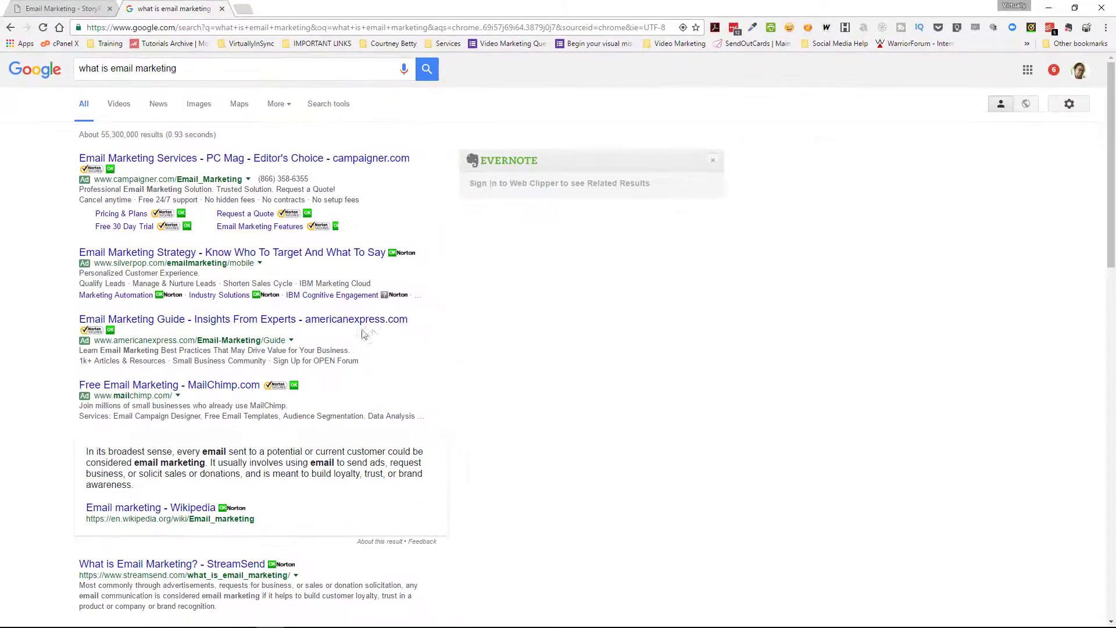
scroll(362, 333, "down", 5)
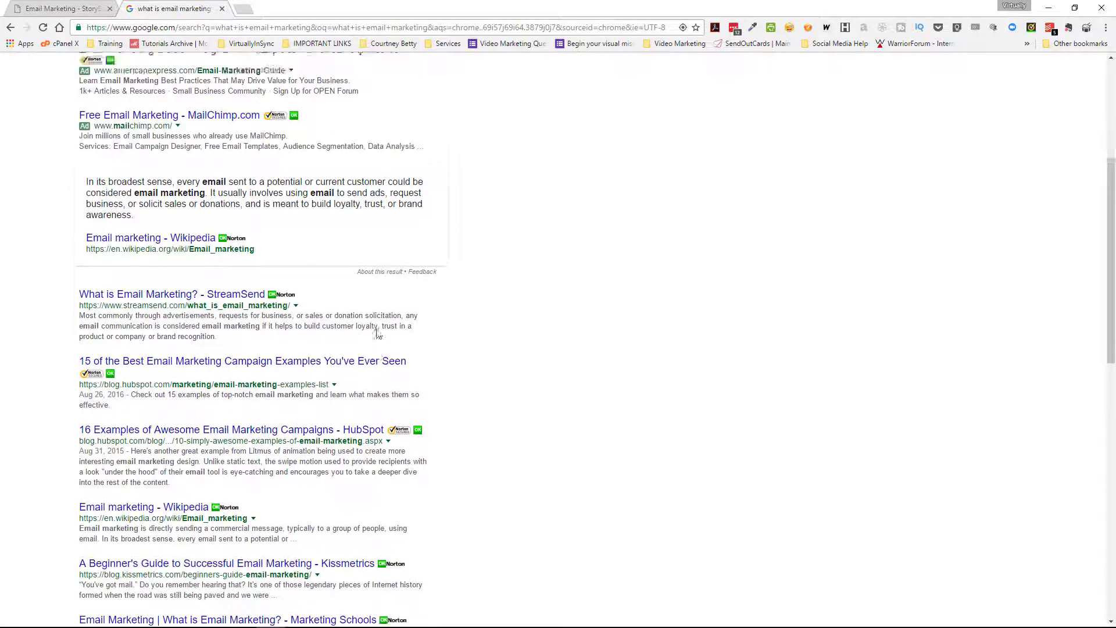
scroll(377, 333, "up", 5)
Return to the StoryBase questions tab and scroll down the first page.
left_click(63, 8)
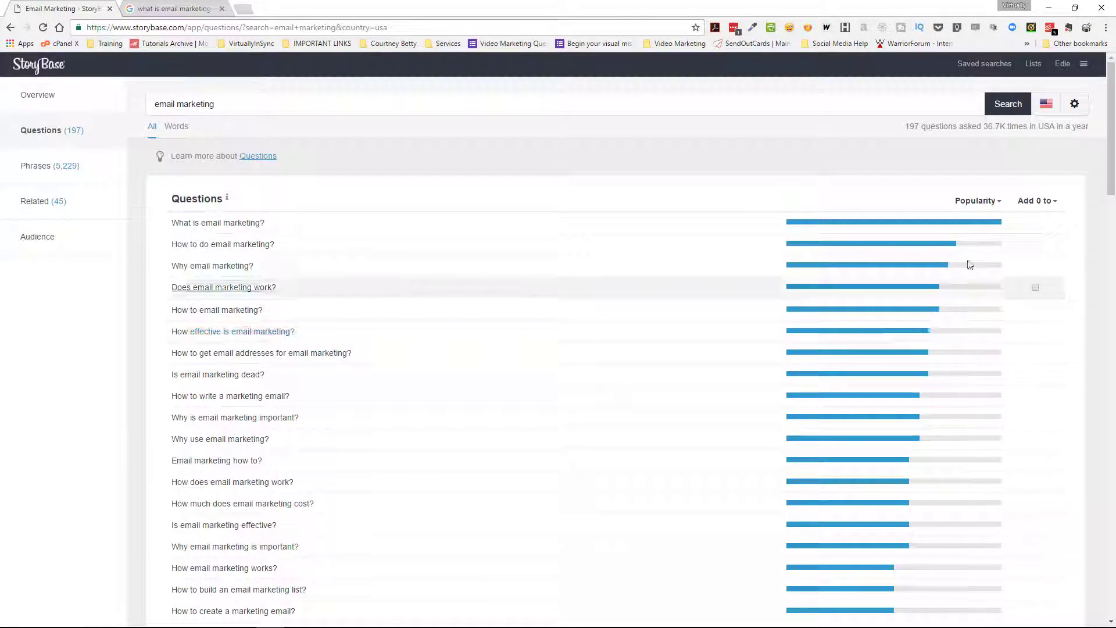
scroll(934, 274, "down", 3)
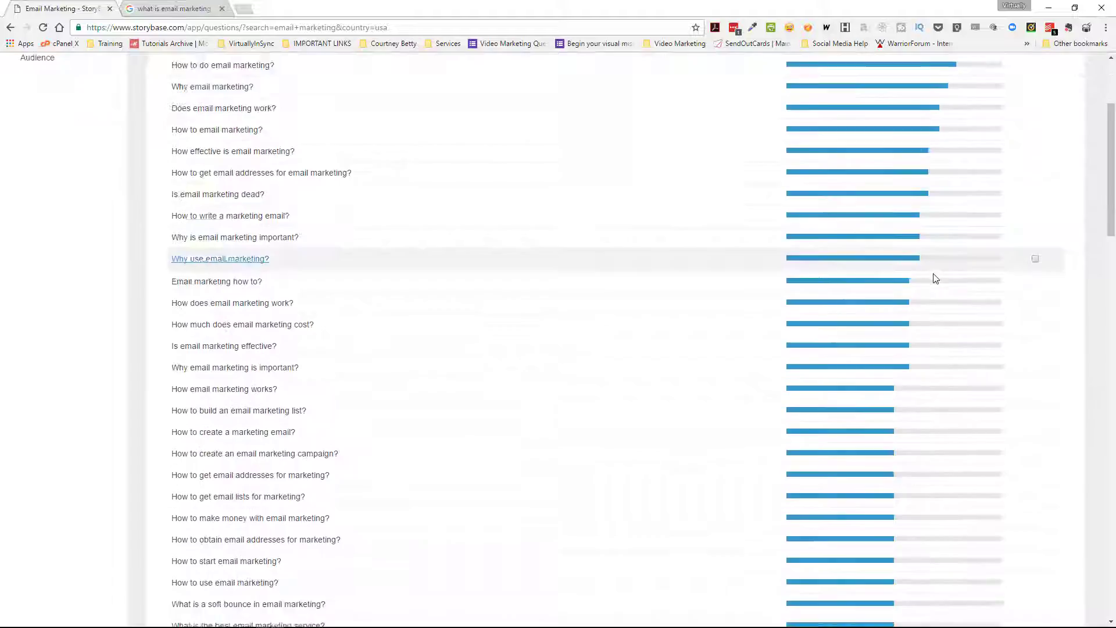
scroll(934, 277, "down", 12)
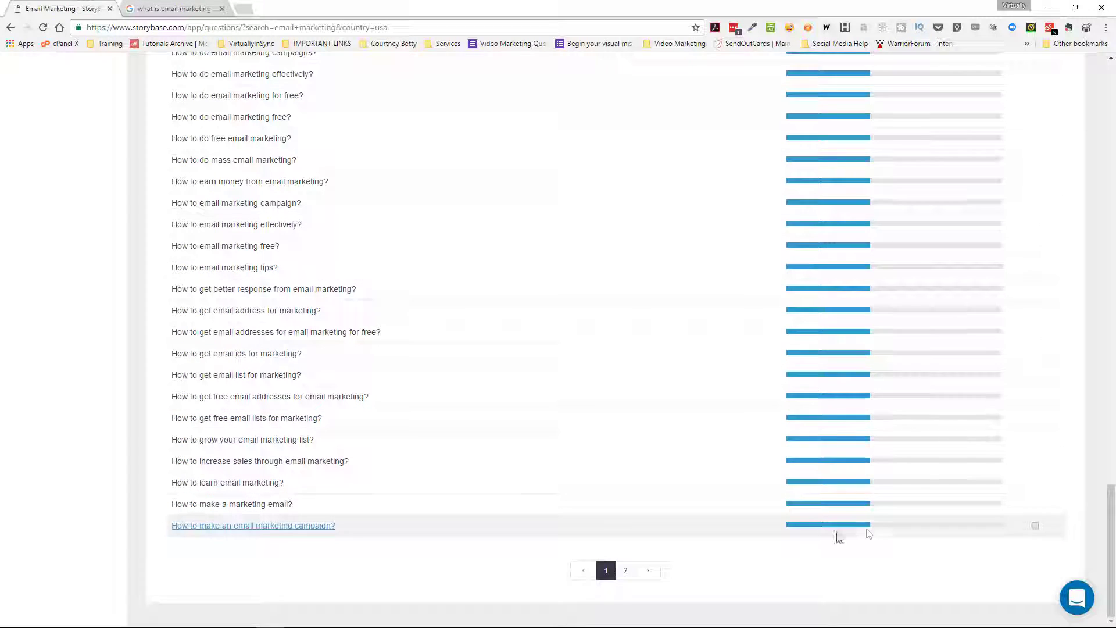
Move to page 2 of the email marketing questions and browse it.
left_click(647, 571)
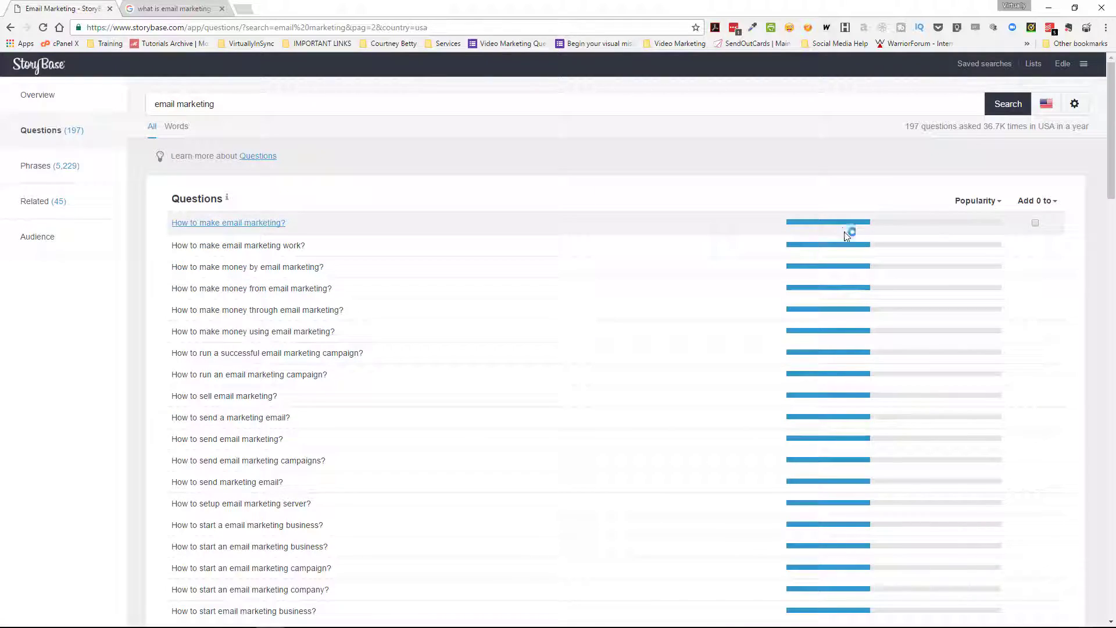
scroll(847, 234, "down", 10)
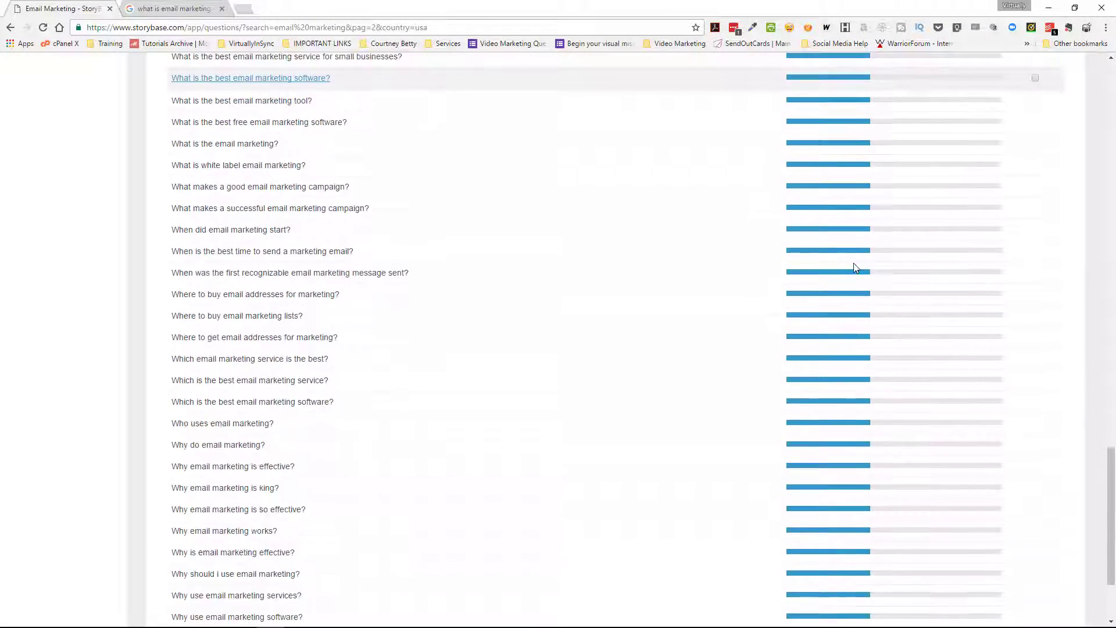
scroll(854, 267, "down", 2)
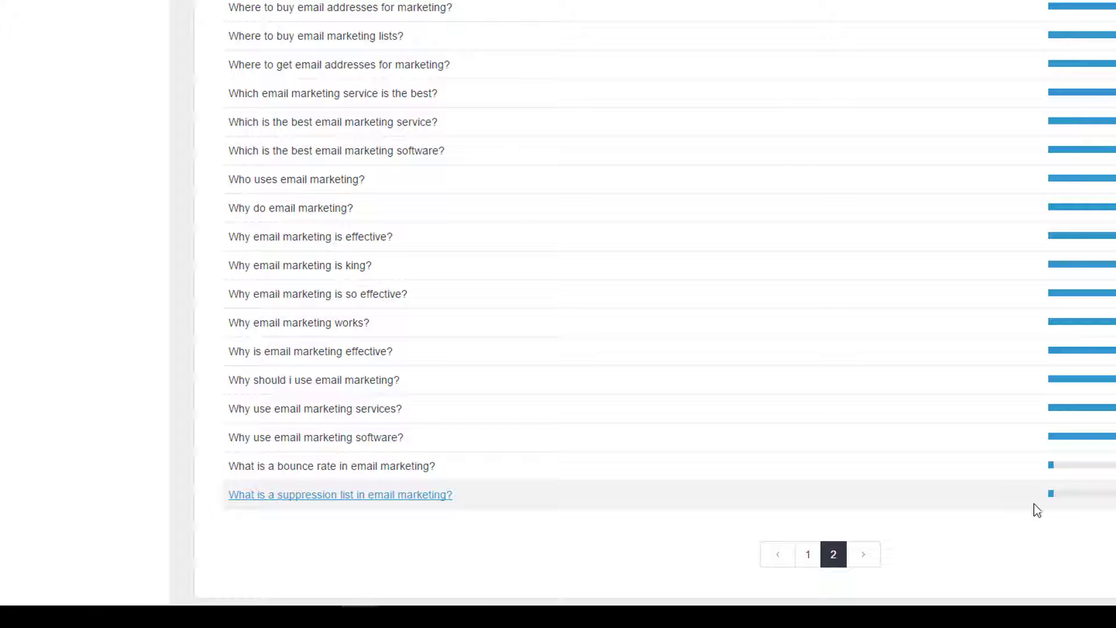
scroll(383, 294, "up", 3)
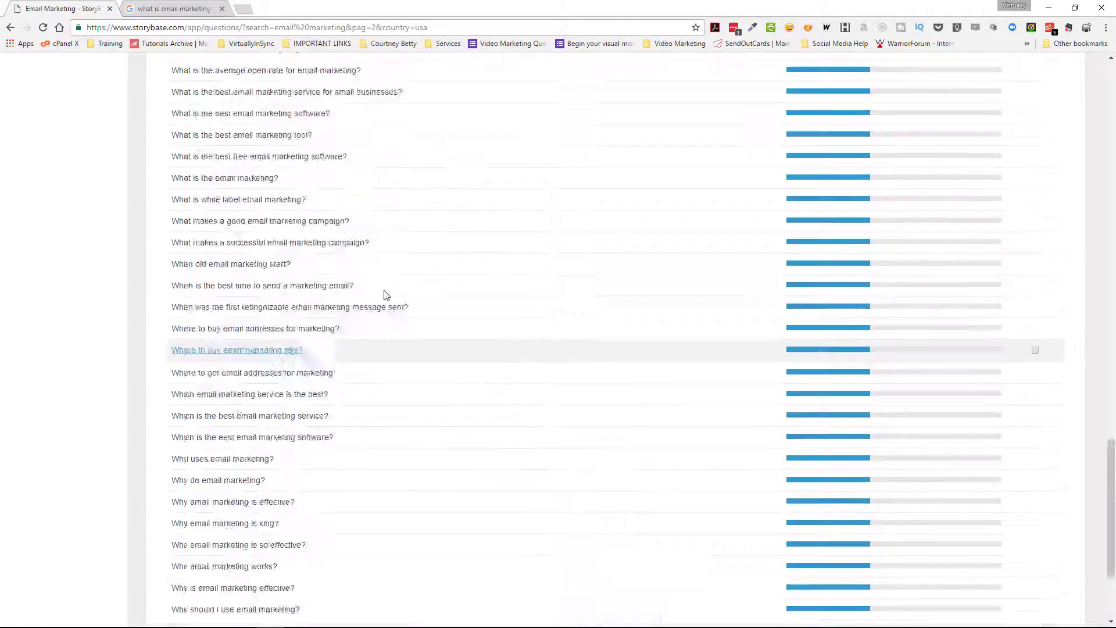
scroll(383, 295, "up", 15)
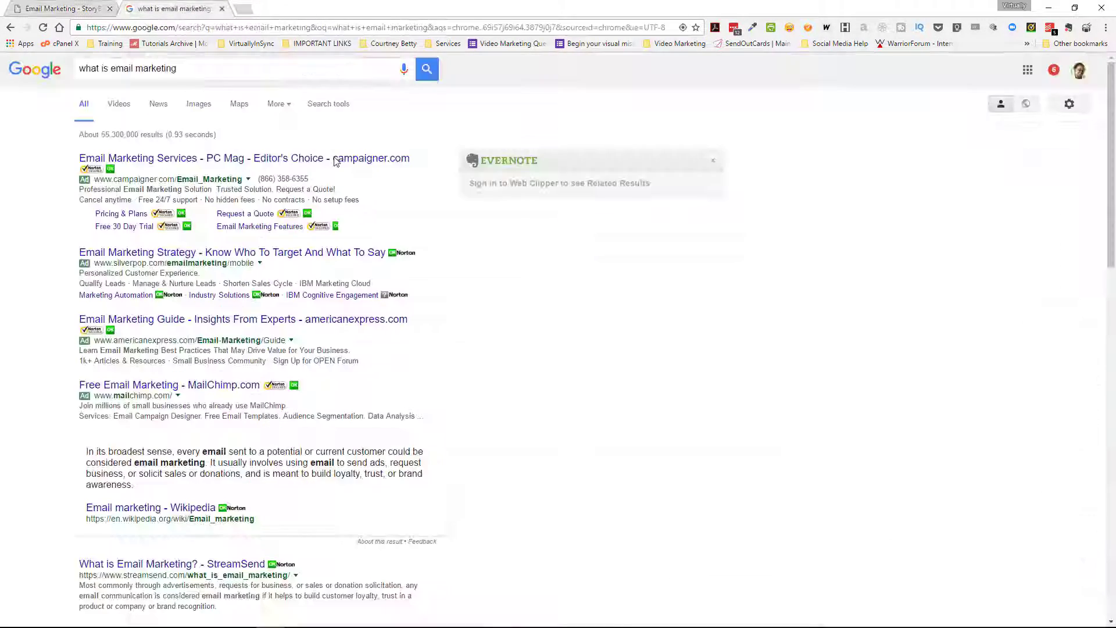
Scroll the 'what is email marketing' results to related searches, then go back to StoryBase.
scroll(423, 344, "down", 5)
scroll(423, 344, "down", 3)
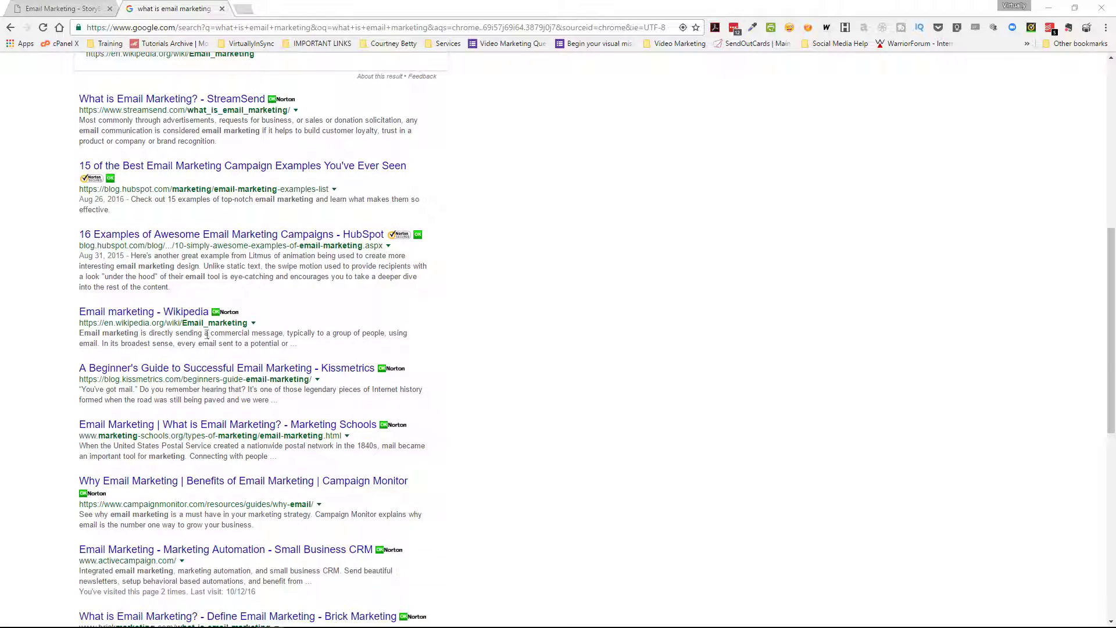
scroll(549, 241, "down", 7)
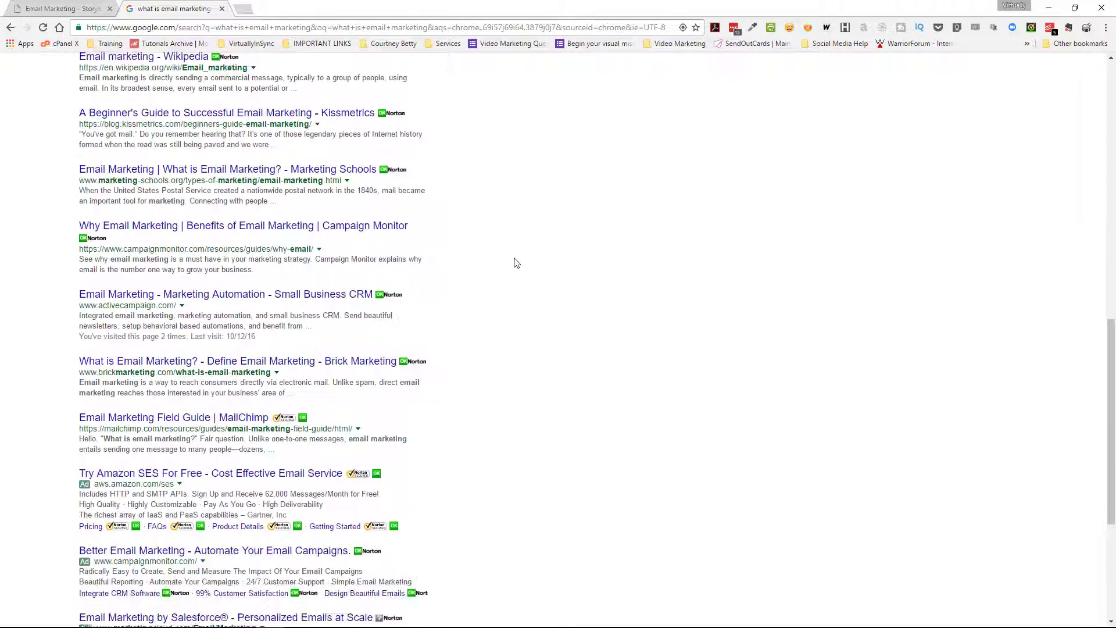
left_click(93, 6)
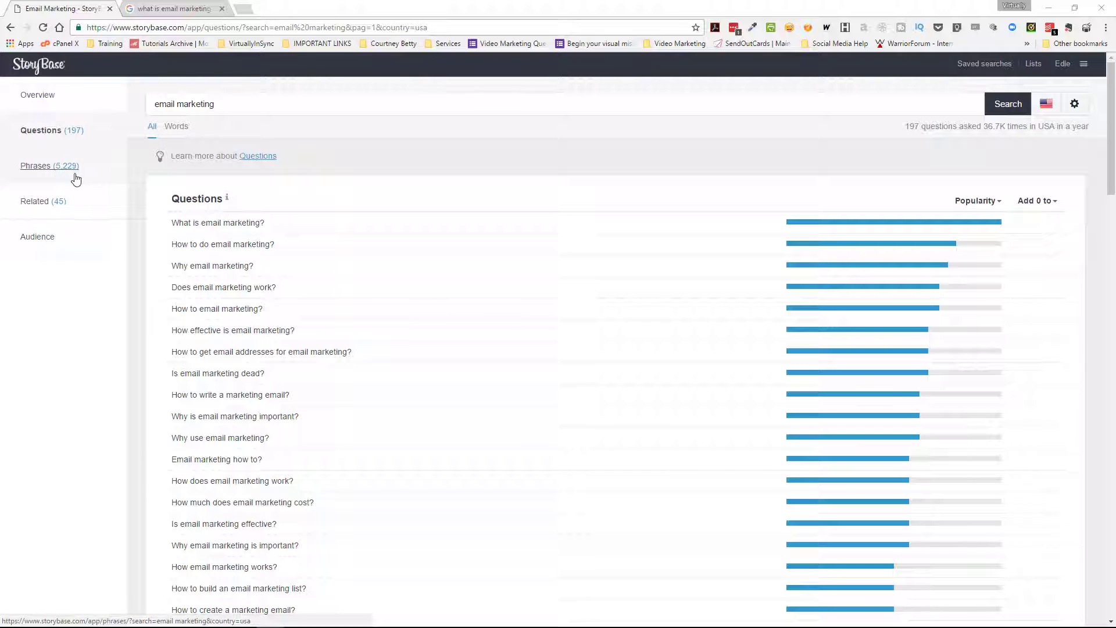
Open the Phrases list (5,229) for 'email marketing', led by 'email marketing services'.
left_click(36, 167)
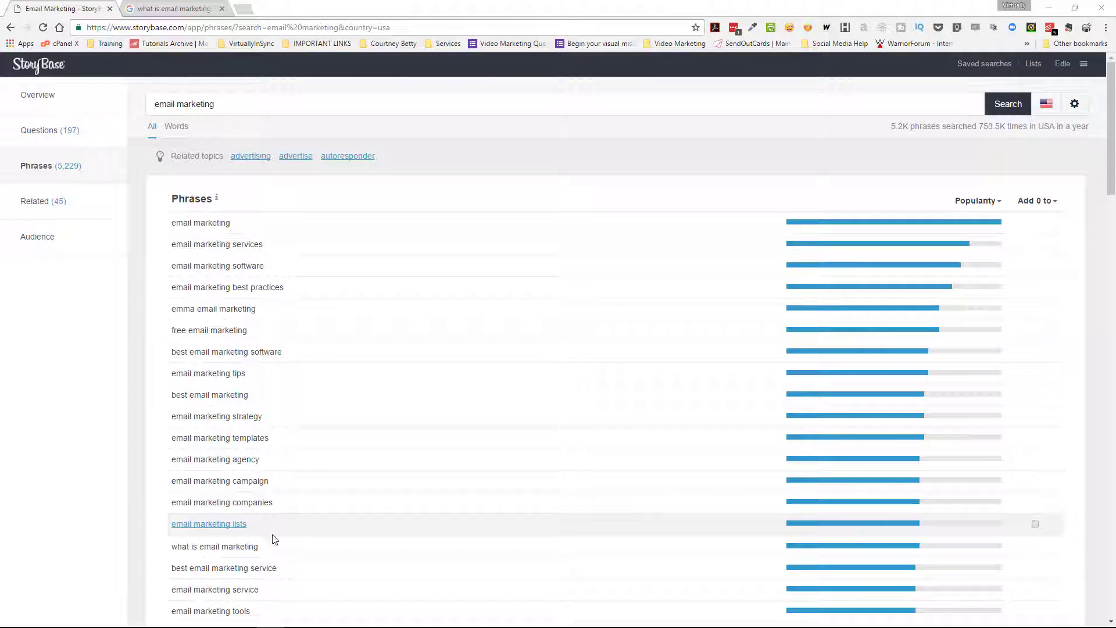
scroll(274, 539, "down", 1)
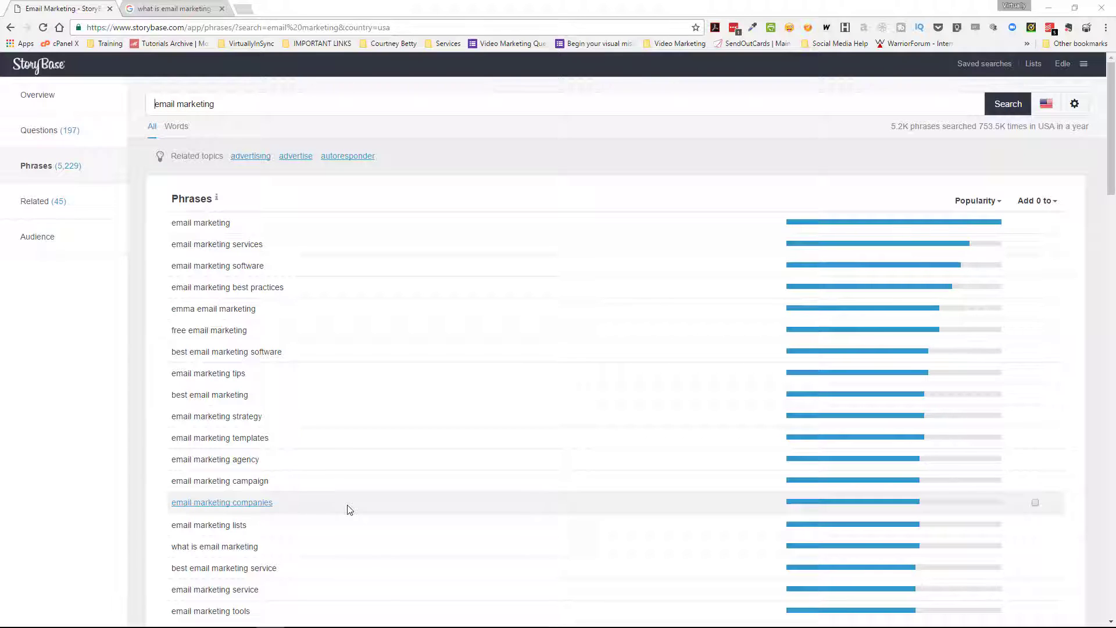
Show the 45 related terms for 'email marketing', led by 'advertising'.
left_click(35, 203)
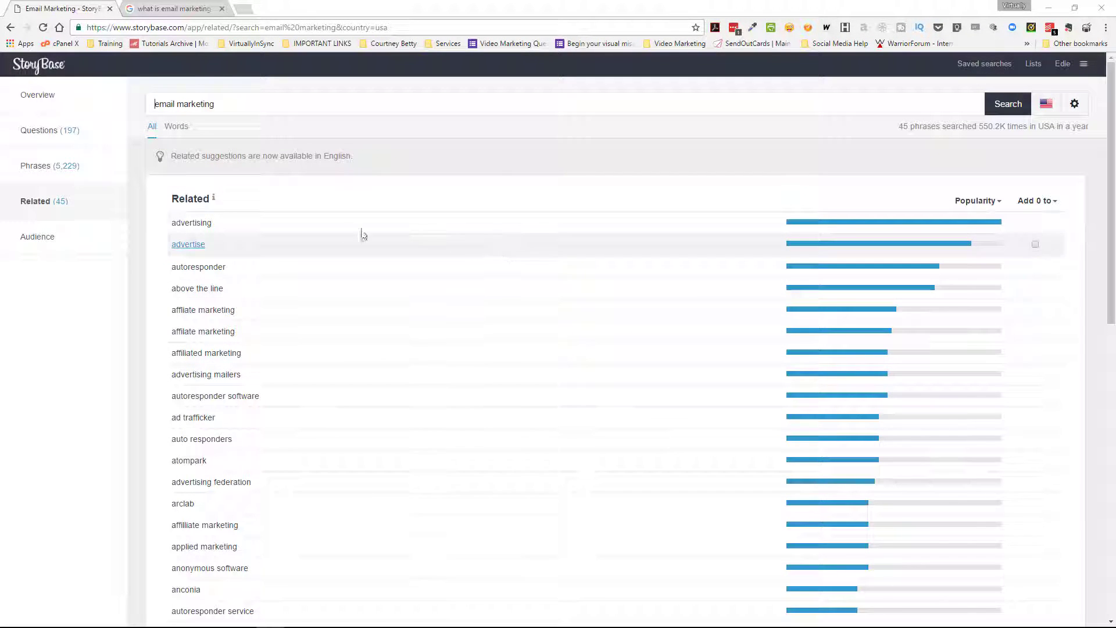
Show the Audience page with age and gender breakdown of 'email marketing' searchers.
left_click(47, 240)
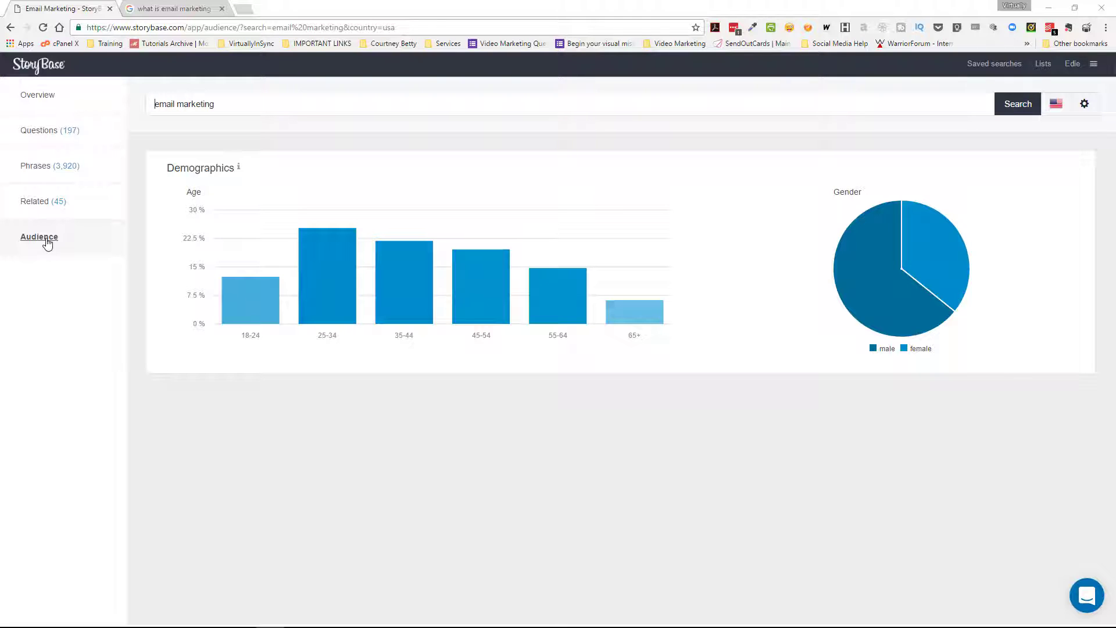
mouse_move(949, 266)
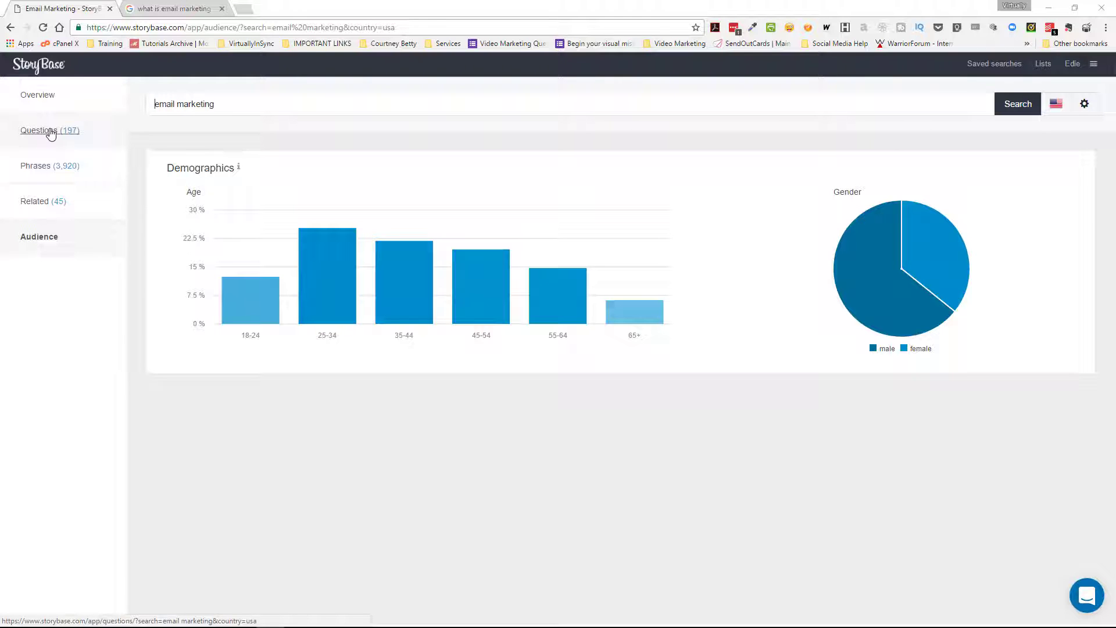
Return to the 'email marketing' Overview page.
left_click(51, 95)
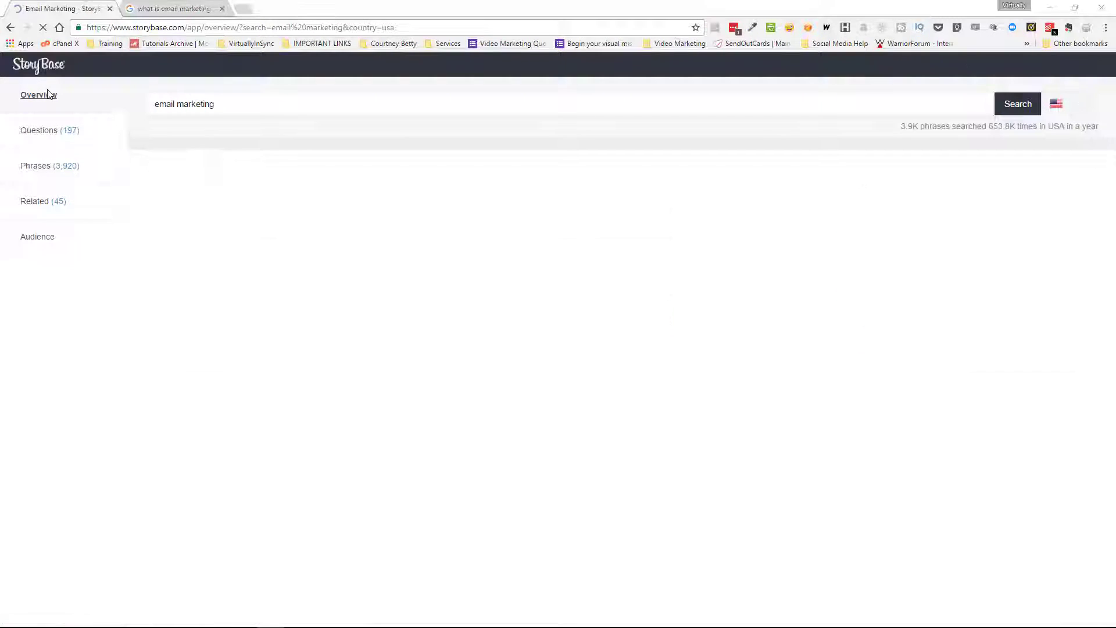